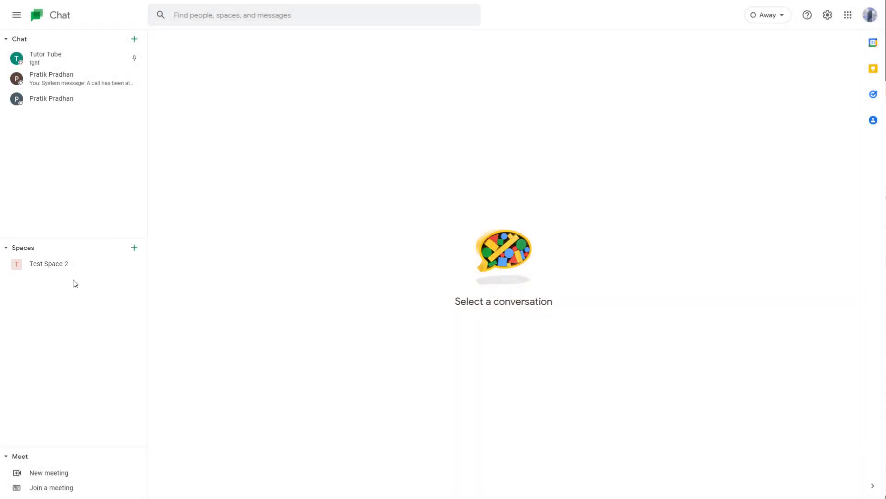
- Open Test Space 2, check that its Files tab is empty, and return to the conversation
click(52, 266)
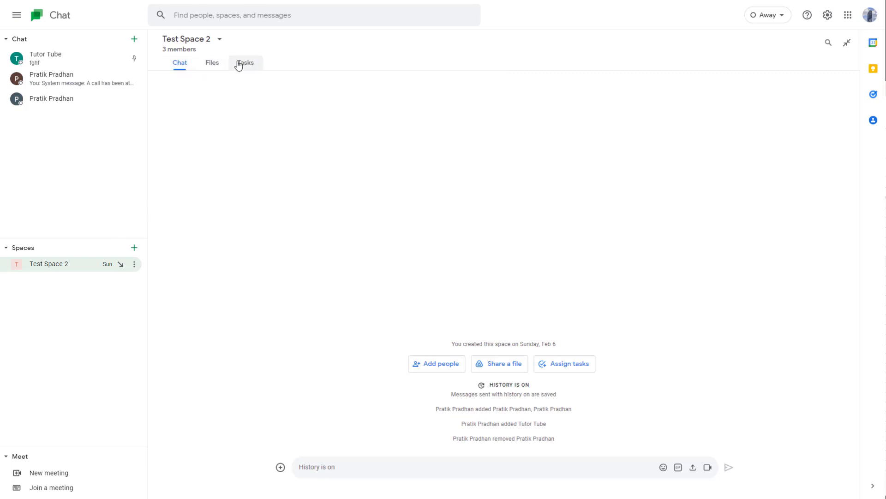
click(42, 78)
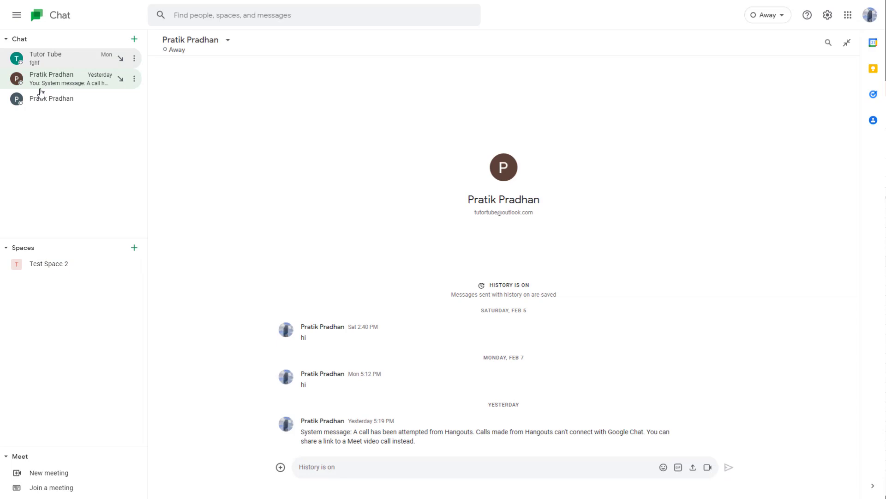
click(68, 264)
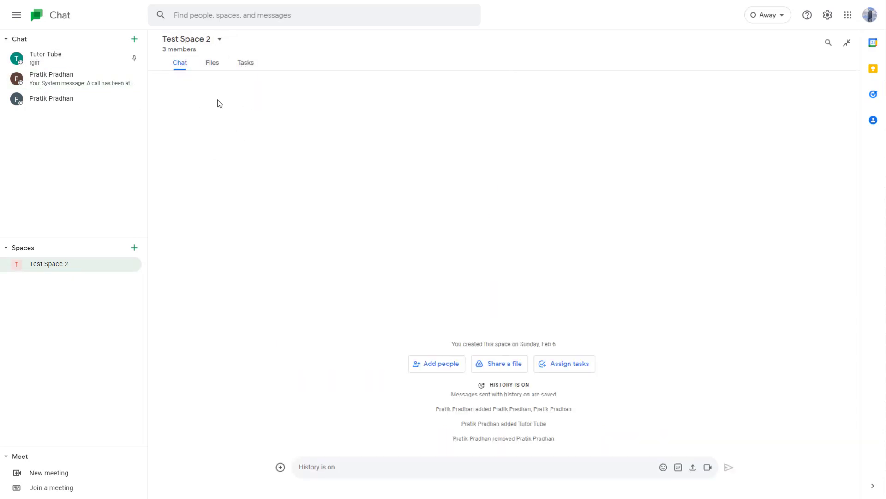
click(212, 63)
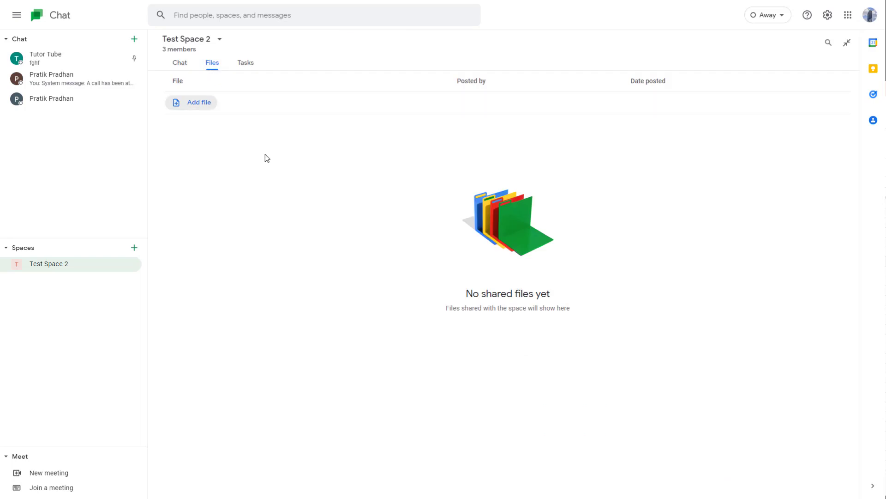
click(179, 62)
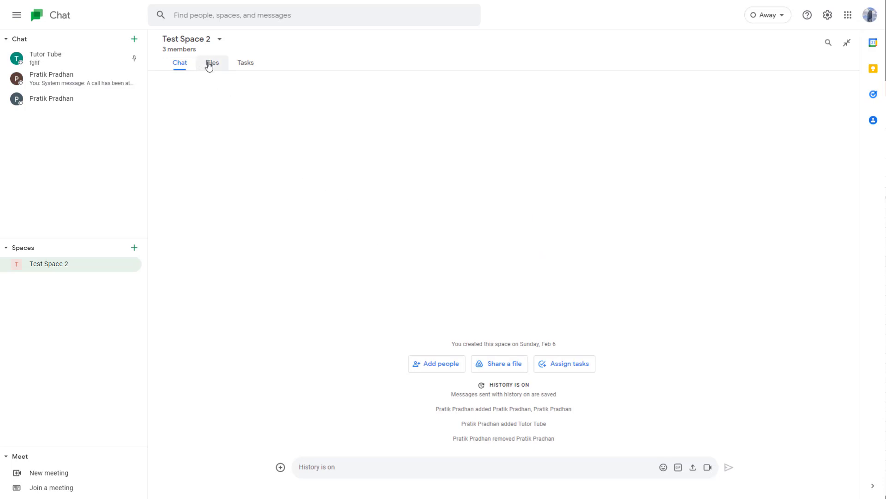
- Attach the TutorTube Example Drive file to a message and send it to Test Space 2
click(281, 467)
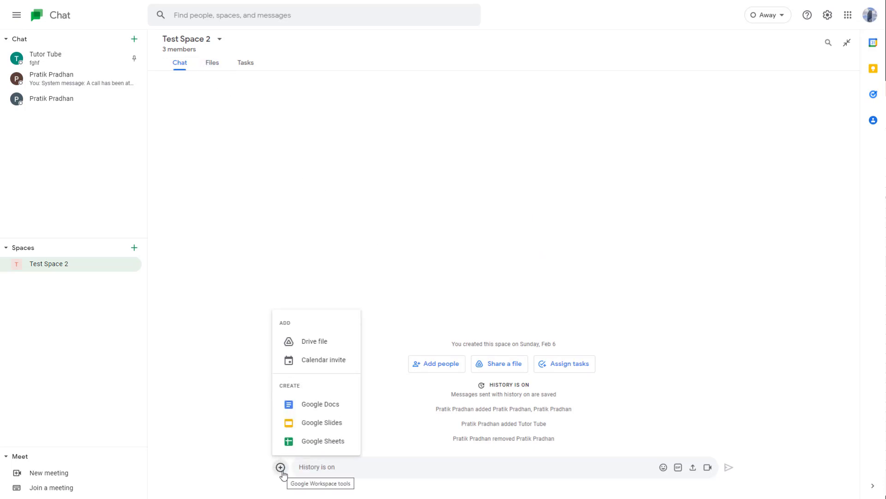
click(315, 340)
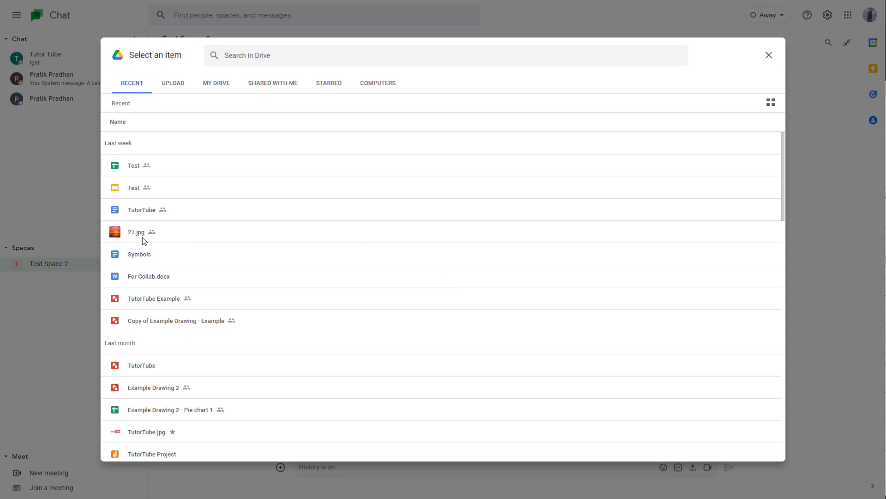
click(169, 303)
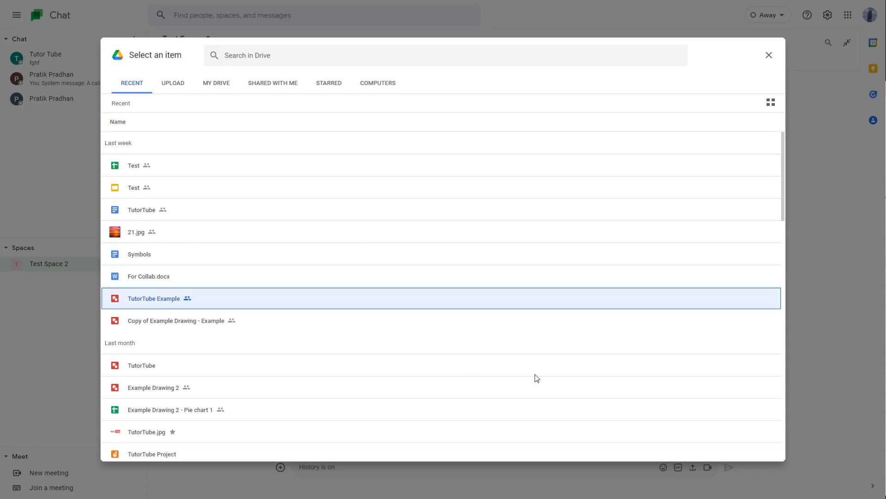
double_click(182, 301)
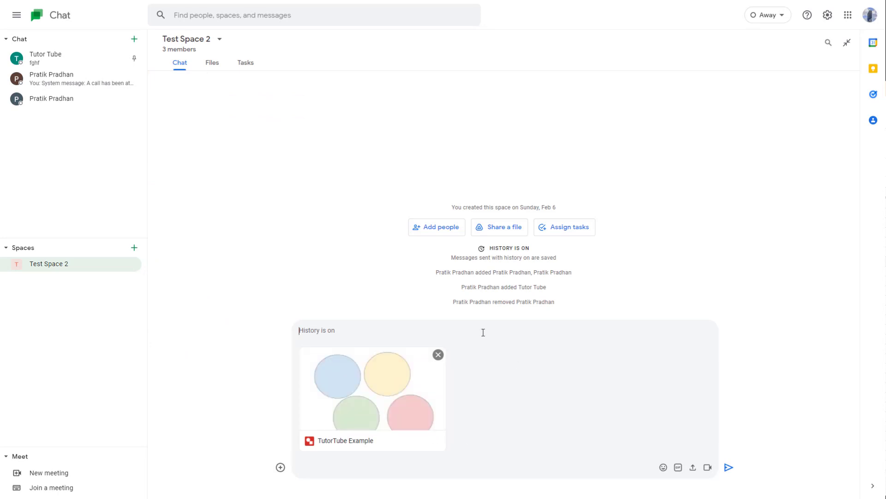
key(Return)
- Confirm TutorTube Example appears in the Files list and in the conversation
click(212, 63)
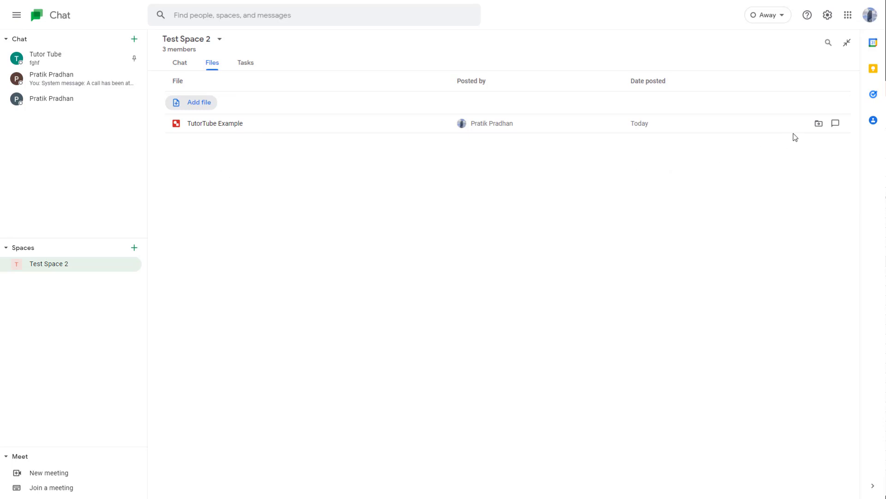
click(836, 124)
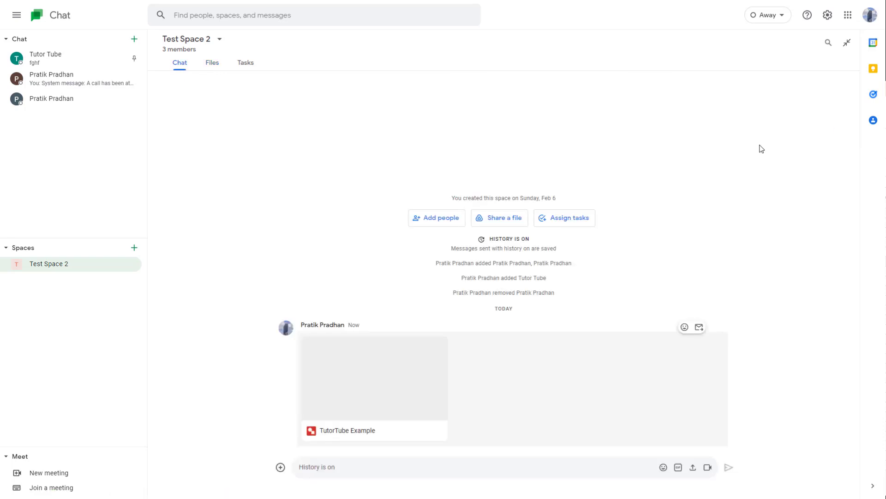
click(212, 62)
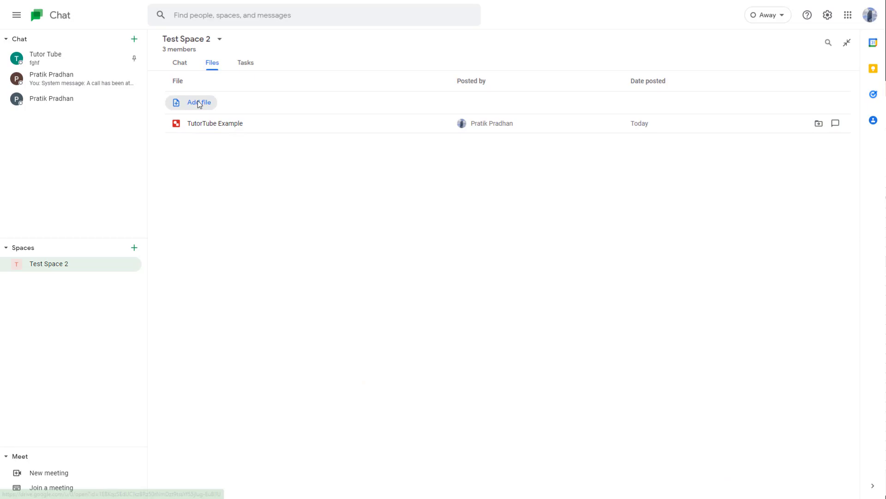
- Pick TutorTube Project in the Drive picker, insert it, and send the message
click(199, 102)
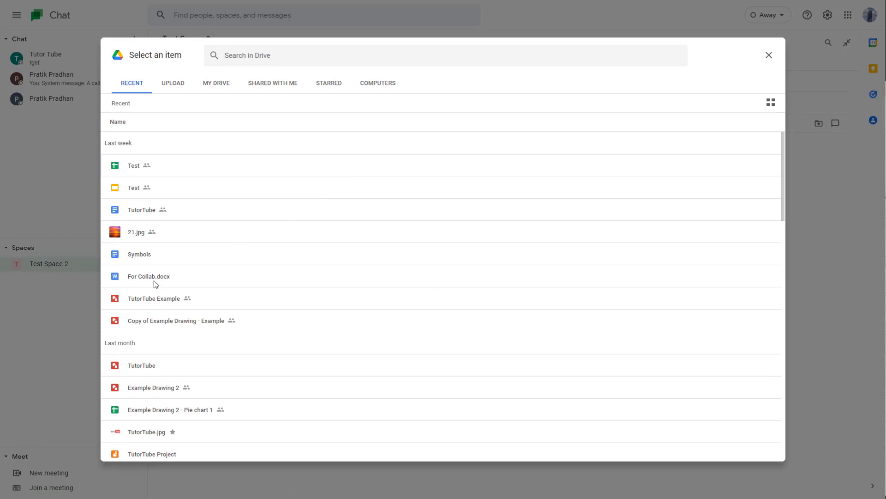
click(150, 303)
click(170, 319)
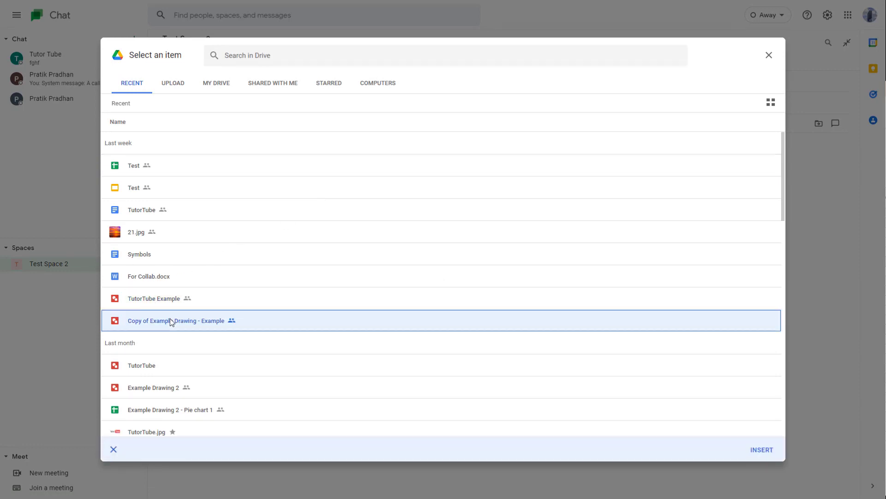
scroll(160, 312, down, 3)
click(153, 275)
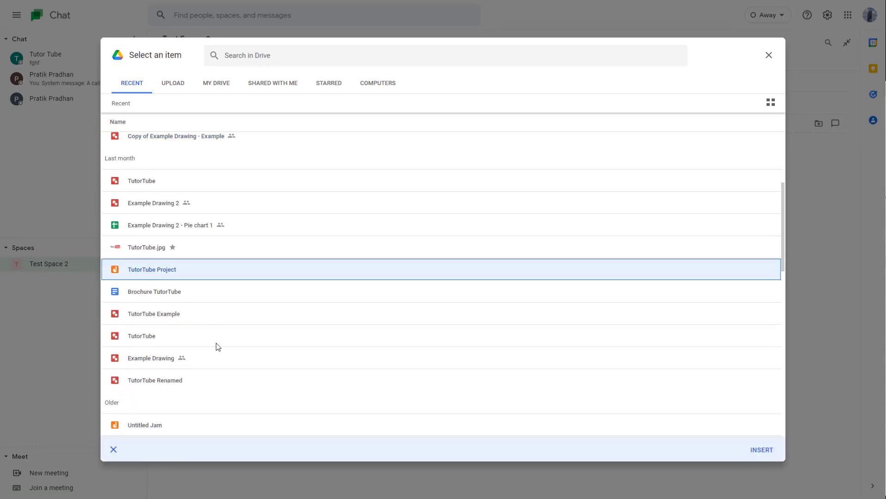
click(762, 449)
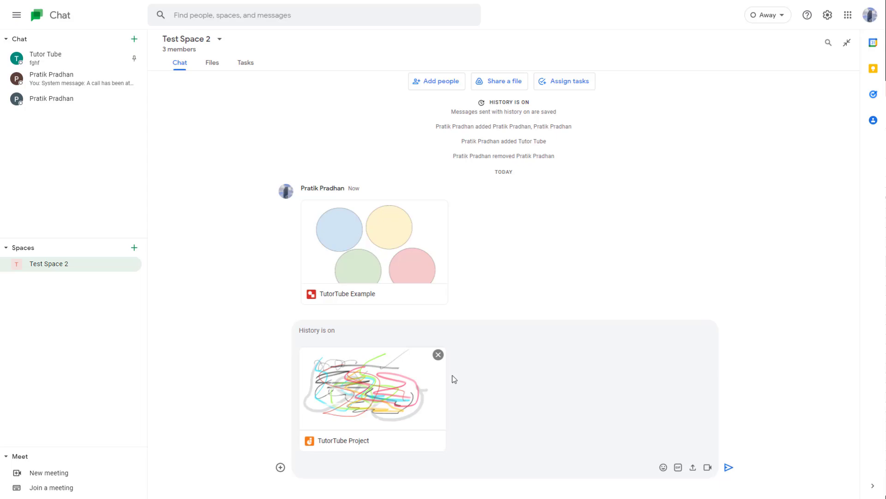
key(Return)
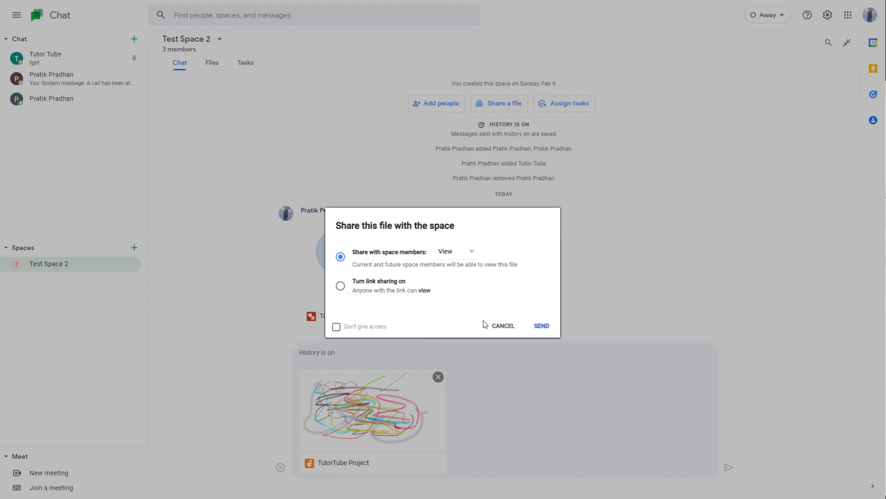
- Keep View access for space members and send TutorTube Project to the space
click(472, 255)
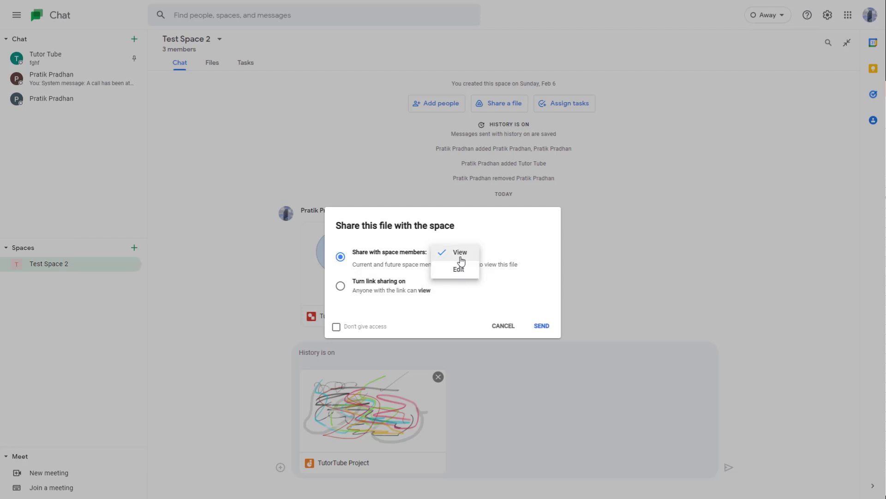
click(459, 252)
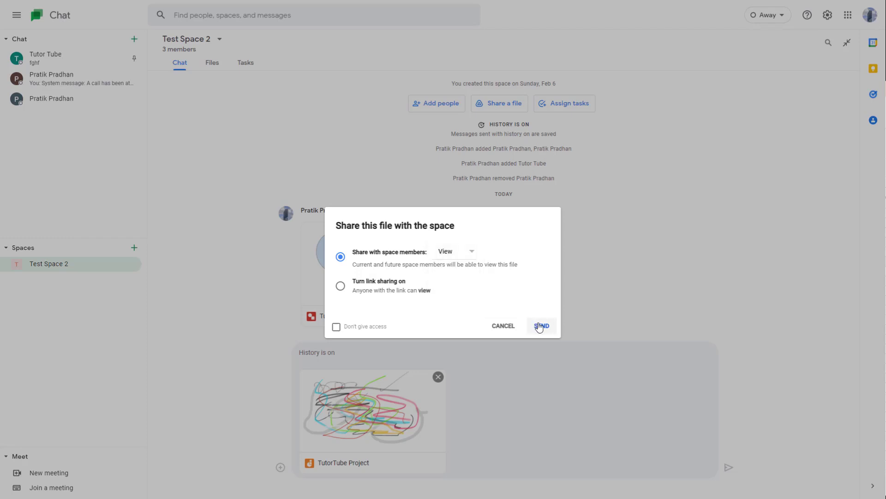
click(541, 325)
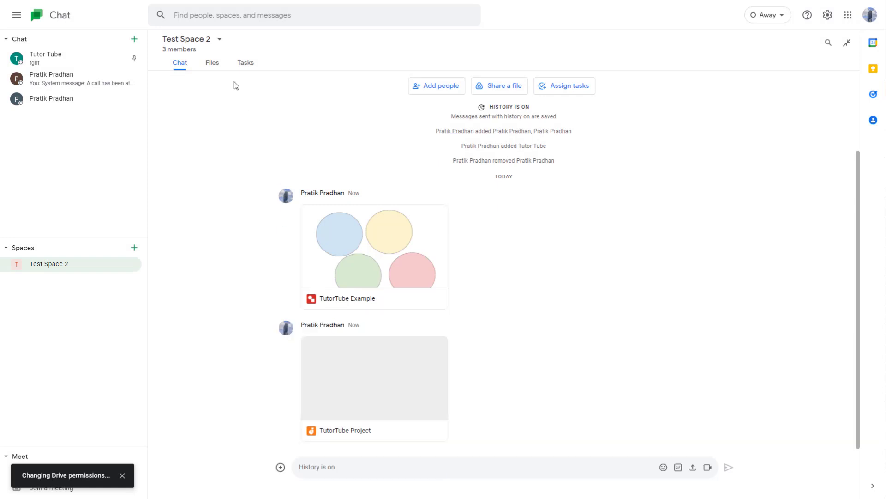
- Check the Files list shows TutorTube Project and TutorTube Example, both posted today
click(212, 63)
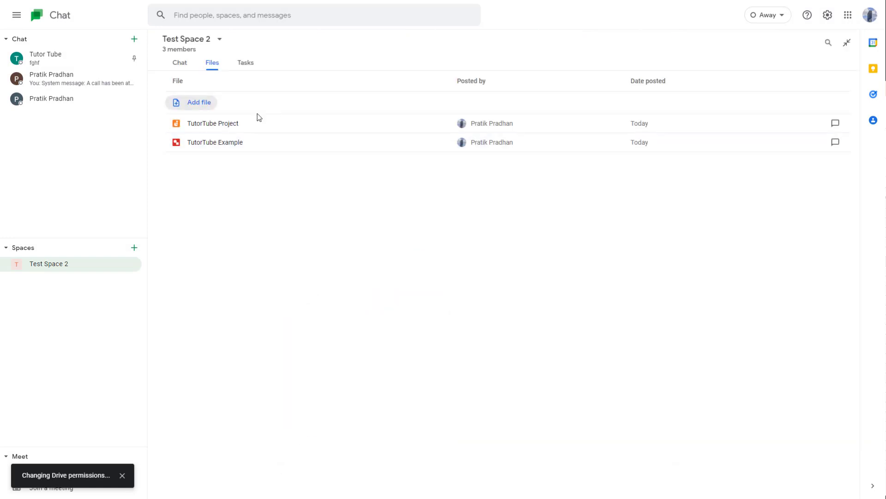